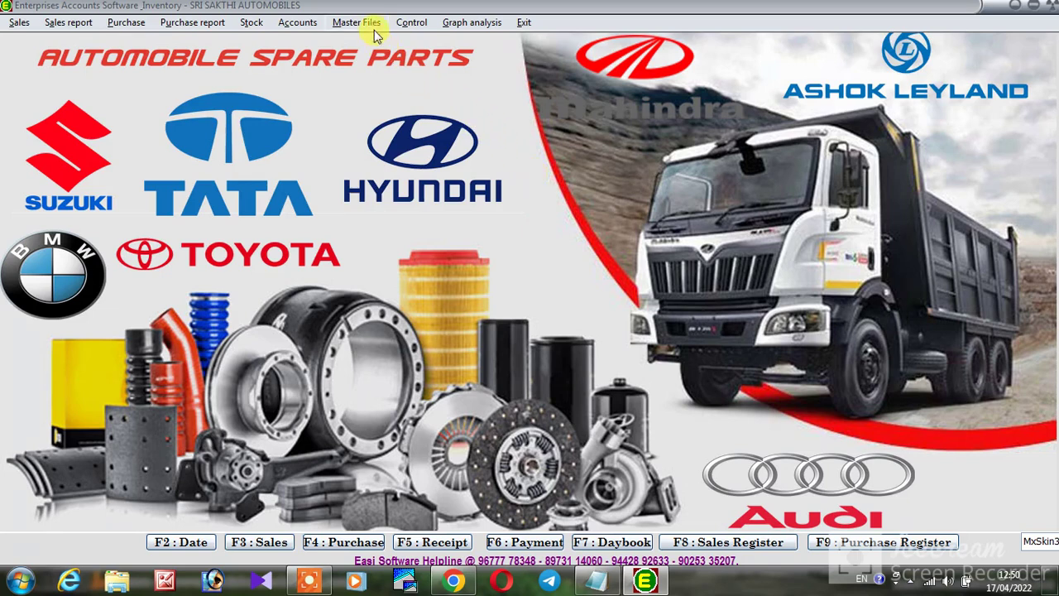
Open Product setup [Step-3] from the Master Files menu to show the Product Master list
left_click(374, 30)
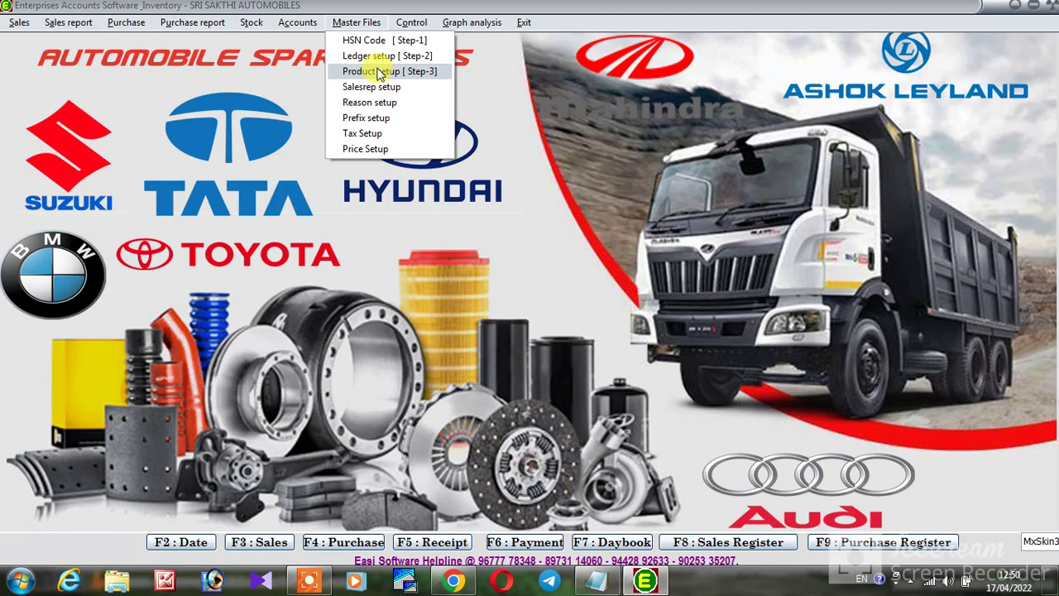
left_click(380, 72)
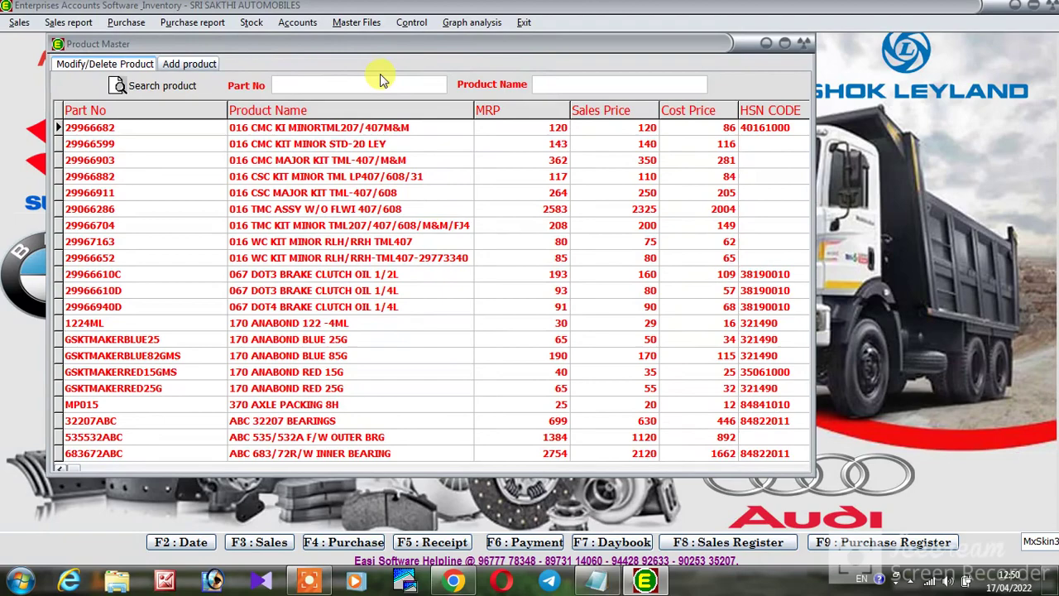
Return to the product list and page down through it to the end
left_click(180, 66)
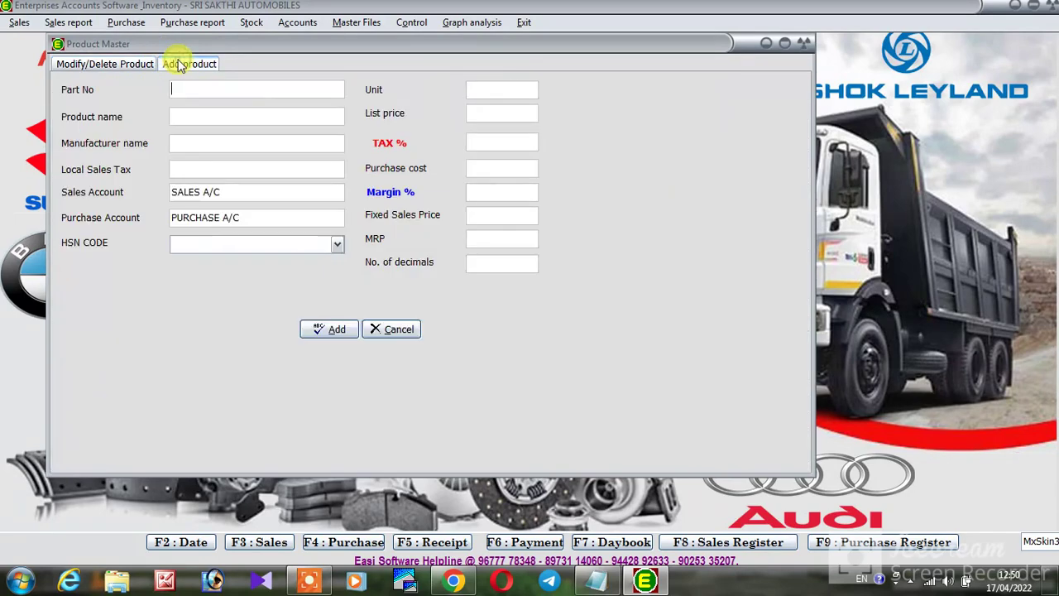
left_click(131, 66)
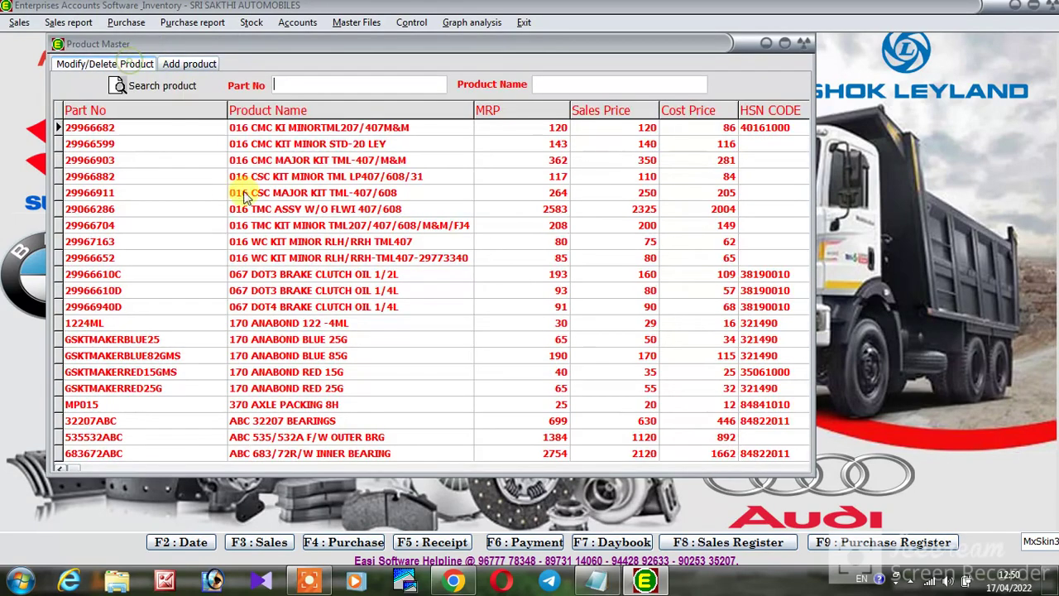
left_click(282, 163)
key("Page_Down")
key("Page_Down")
key("Page_Down")
key("Page_Down")
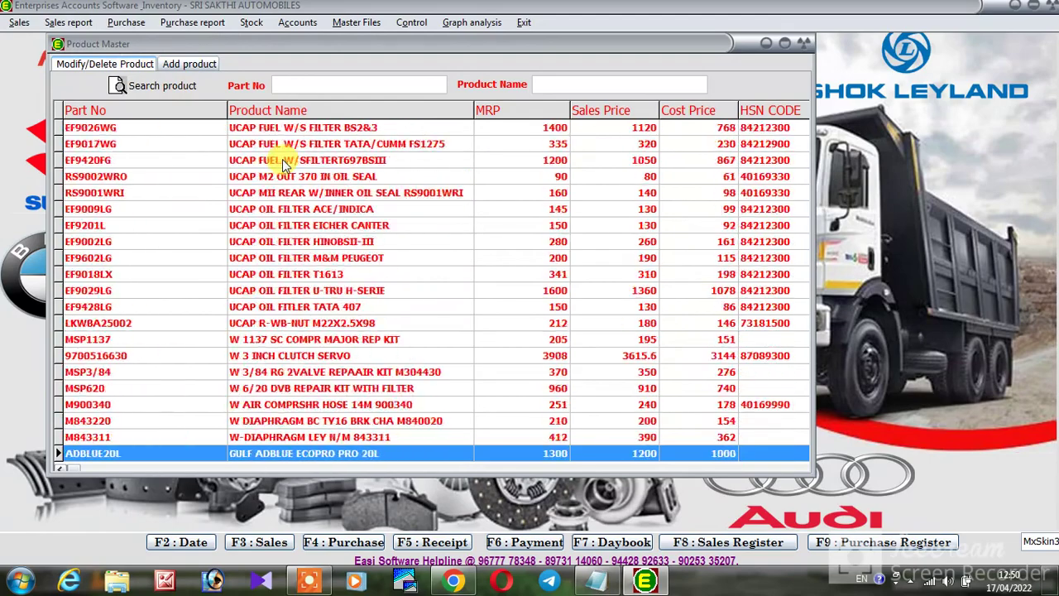
key("Page_Down")
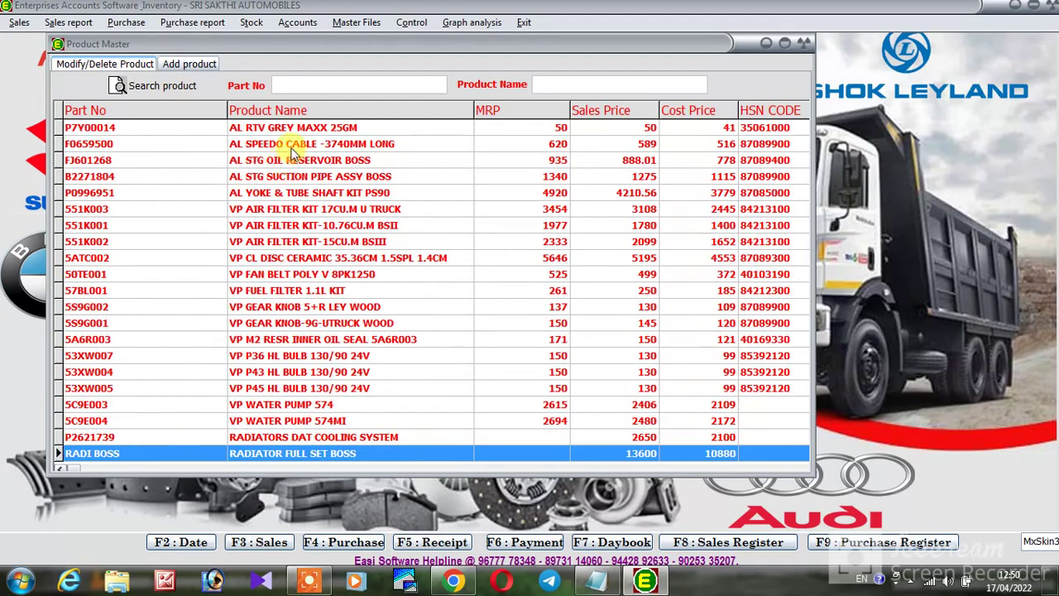
Try a Part No search for 'radi', then clear it
left_click(313, 83)
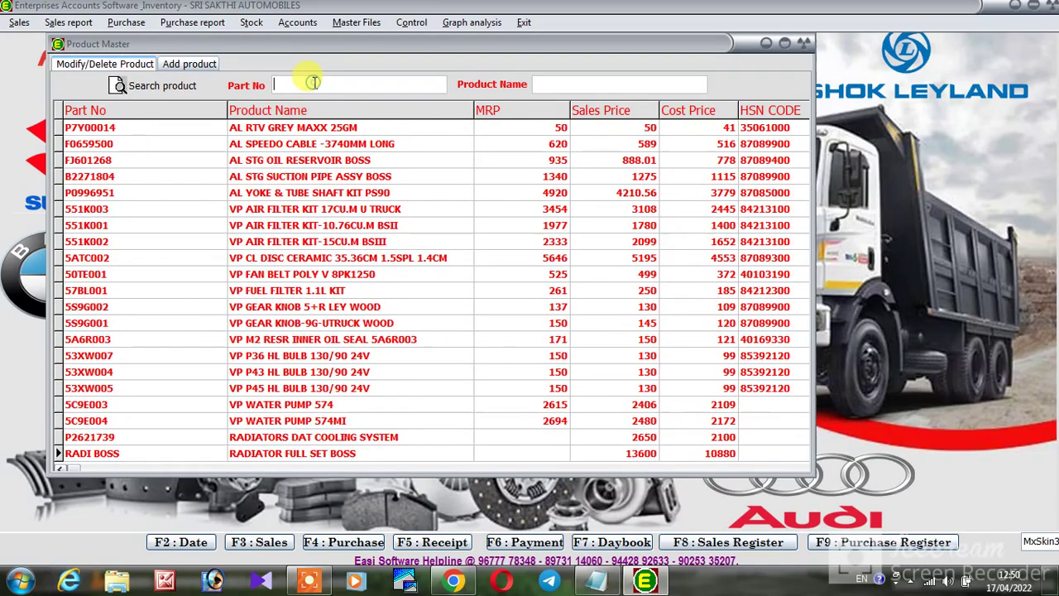
left_click(576, 84)
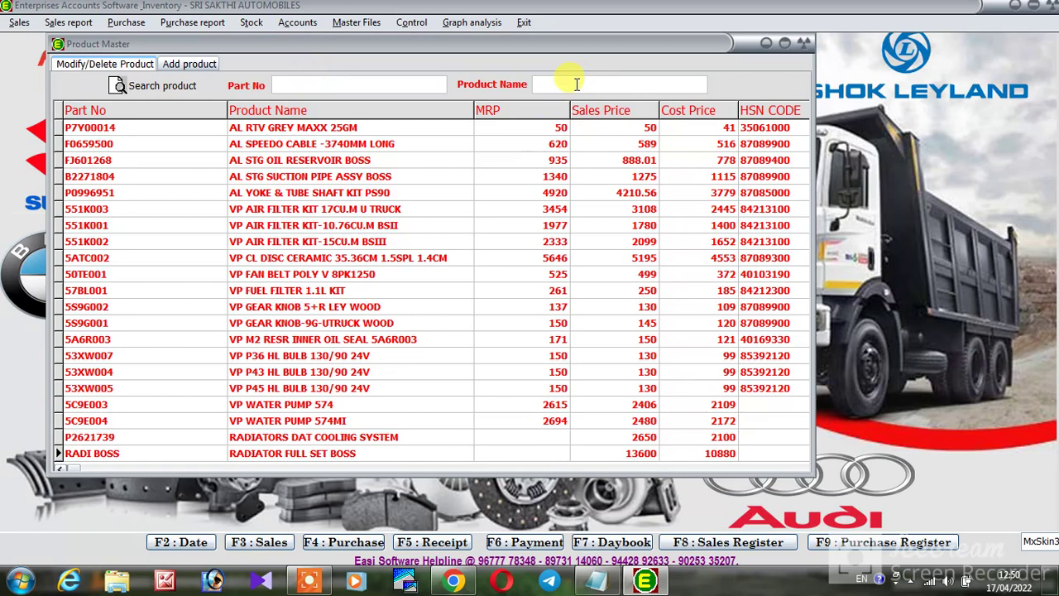
left_click(415, 87)
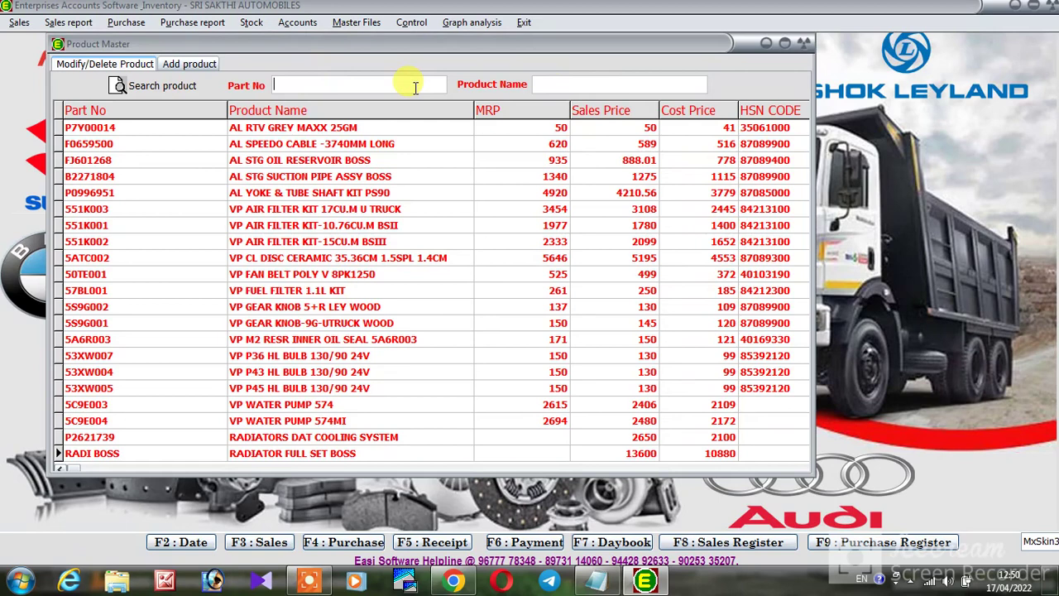
type("rad")
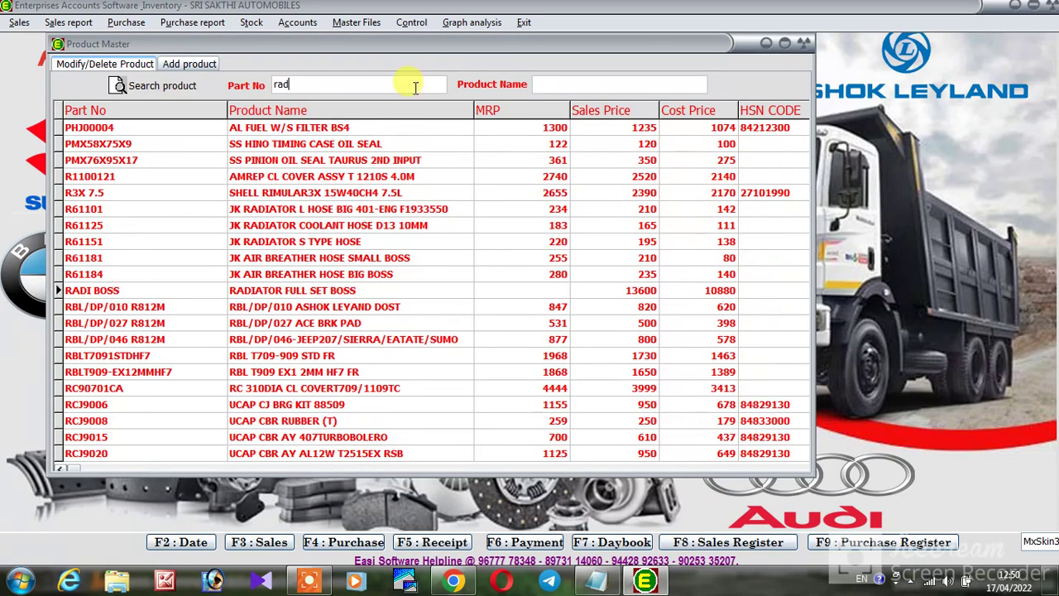
type("i")
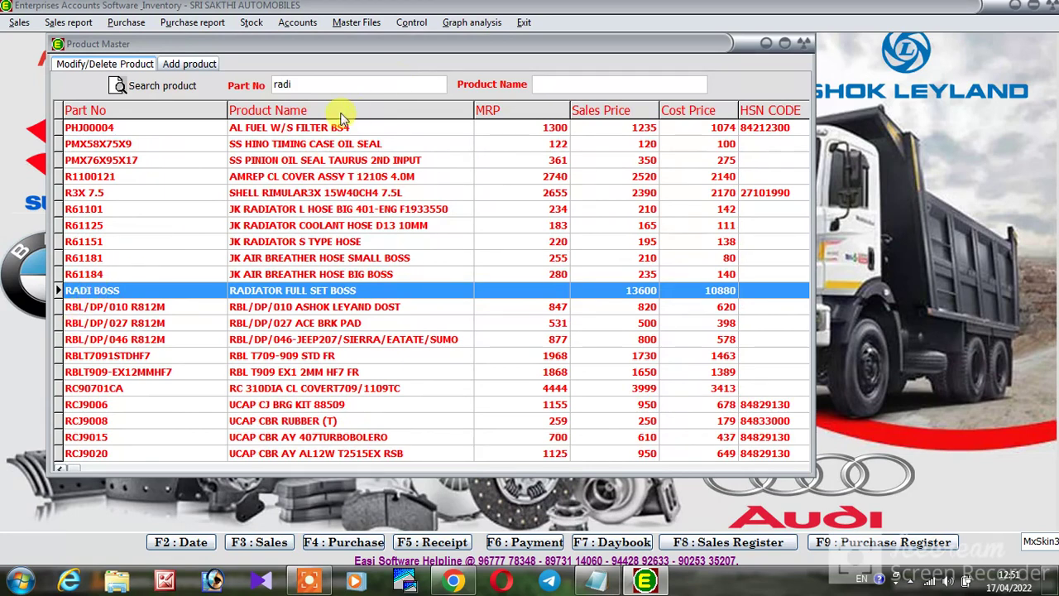
left_click(277, 83)
key("BackSpace")
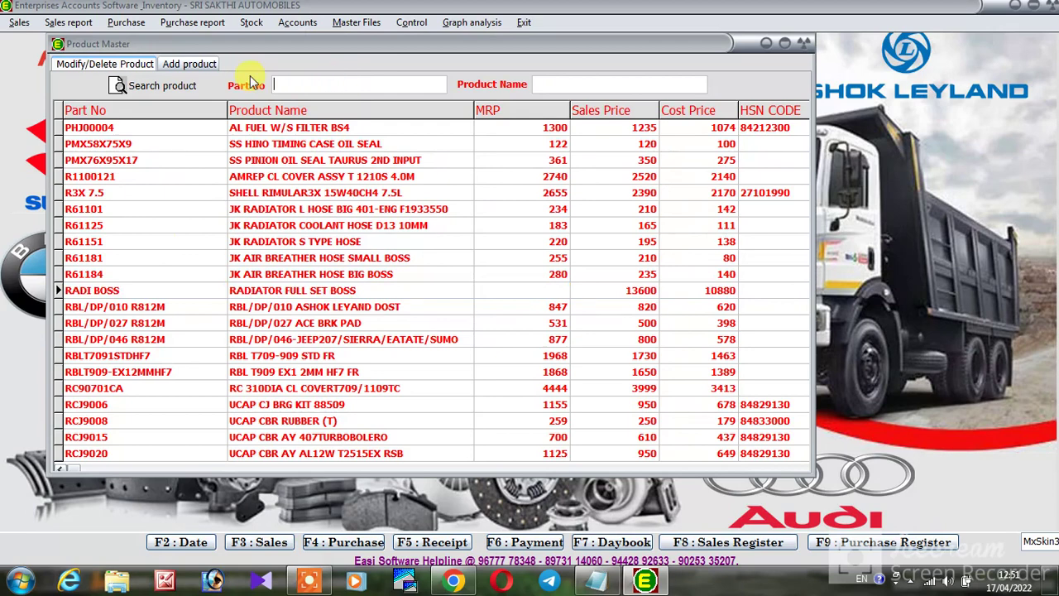
Search the Product Name field for 'ss' and move into the results at DB140110
left_click(554, 80)
type("ss")
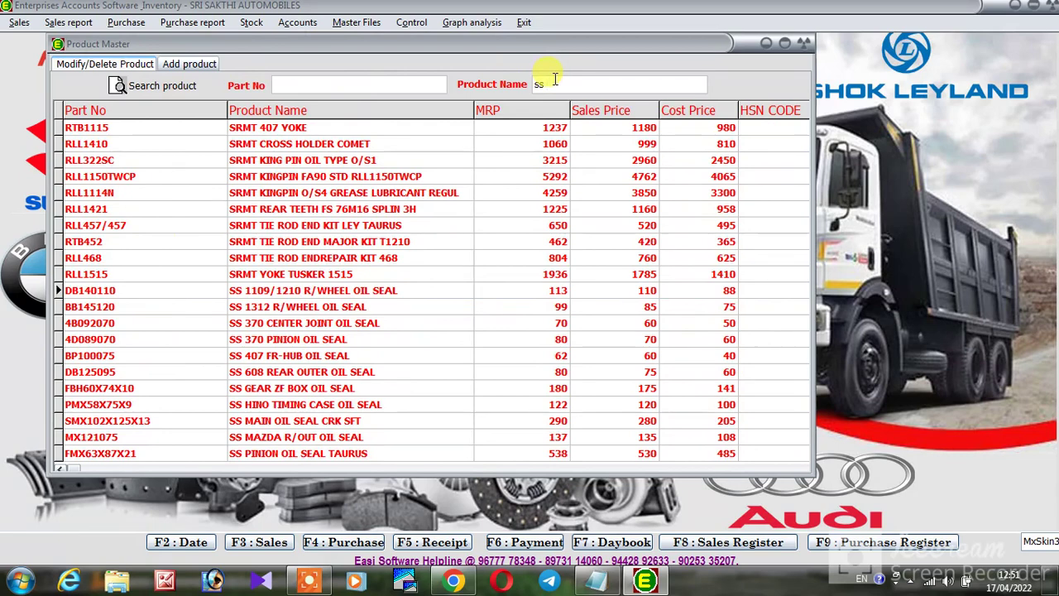
key("Return")
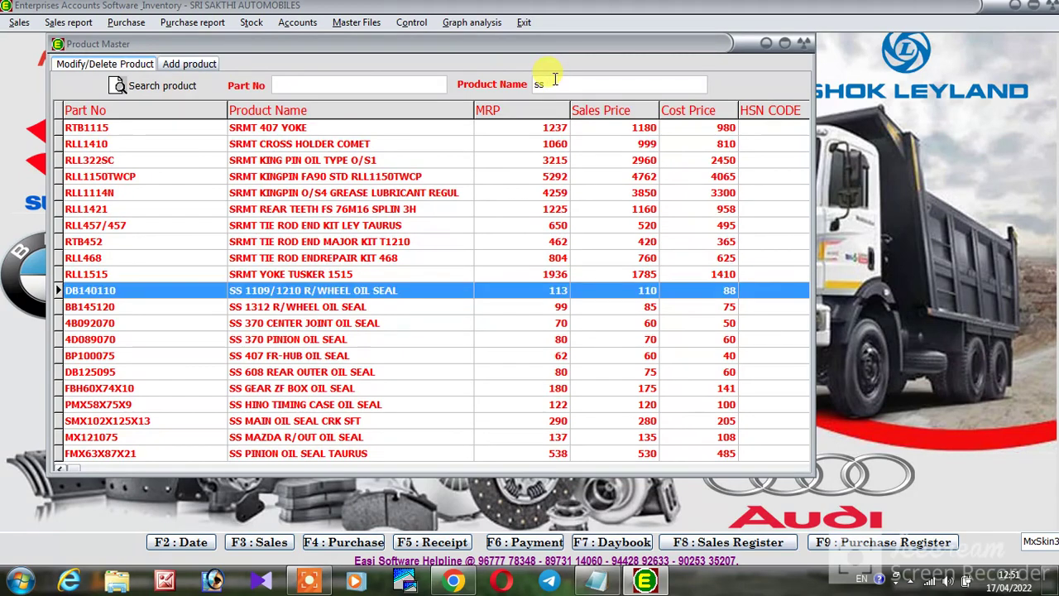
Modify the DB140110 oil seal record, save it unchanged, and confirm with OK
right_click(328, 294)
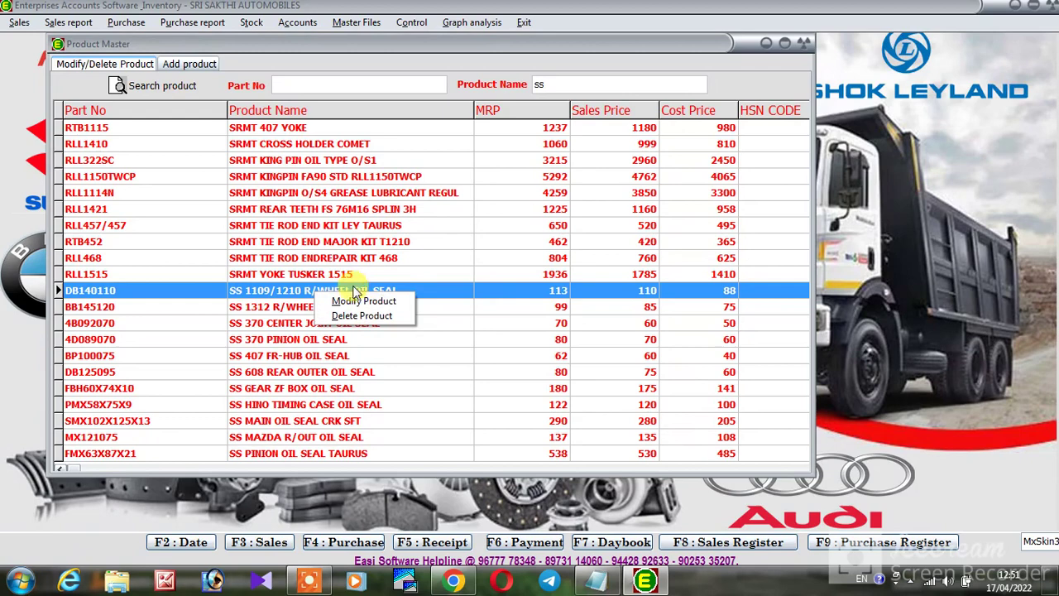
left_click(372, 301)
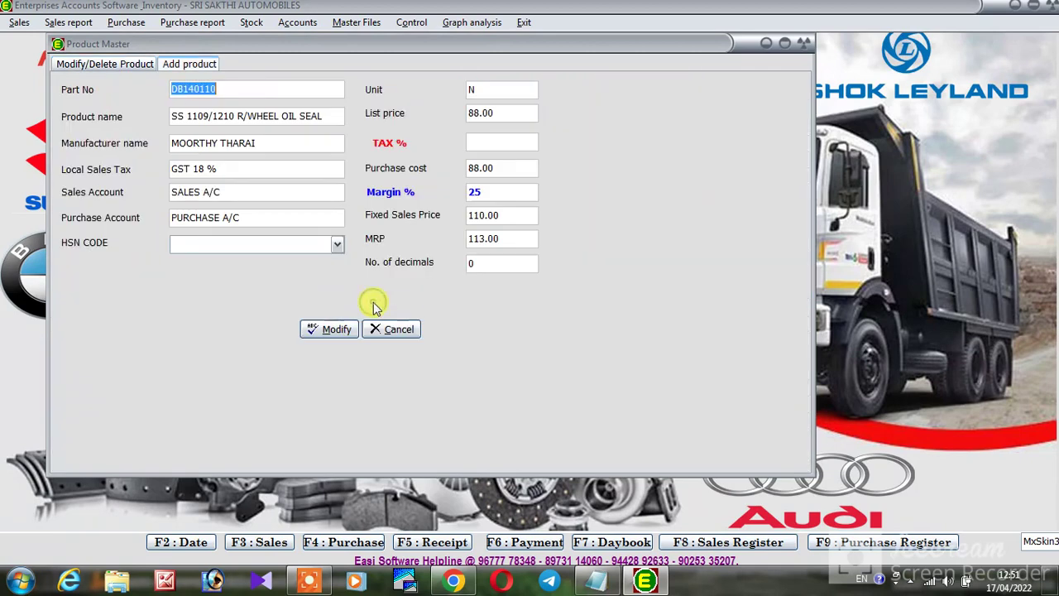
left_click(282, 145)
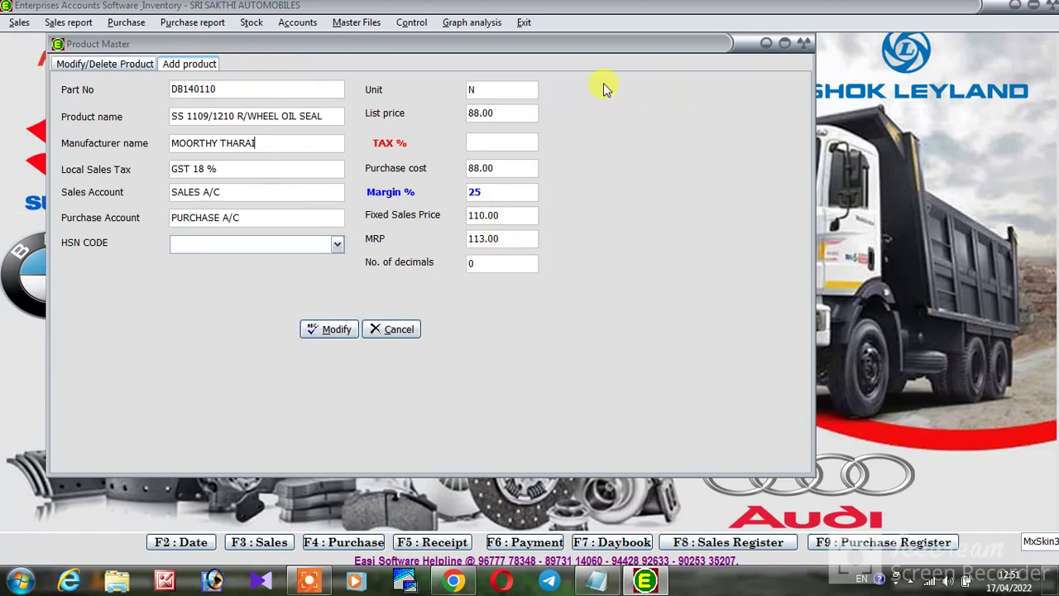
left_click(332, 329)
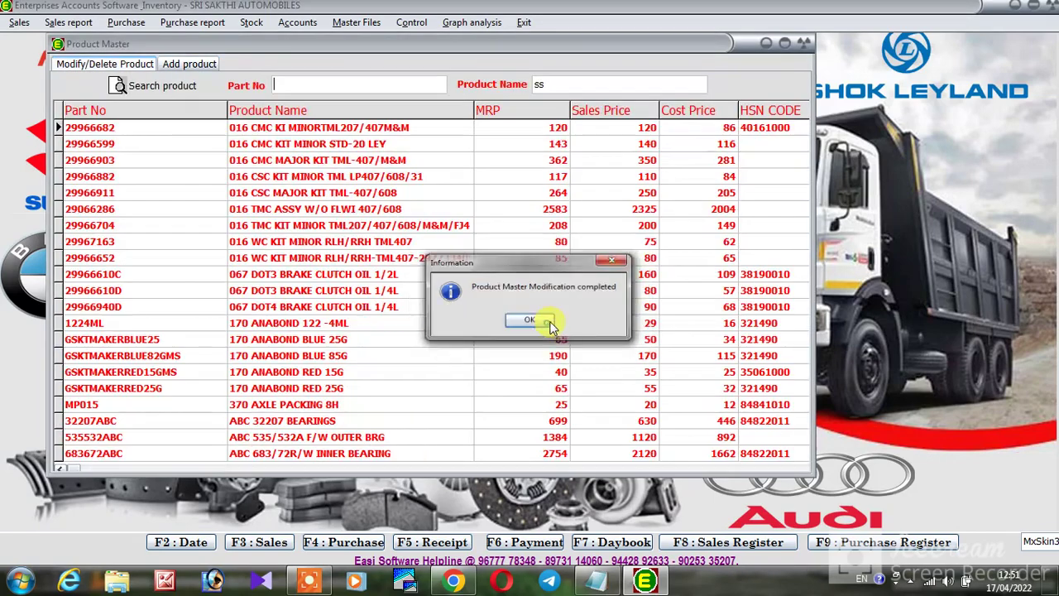
left_click(531, 327)
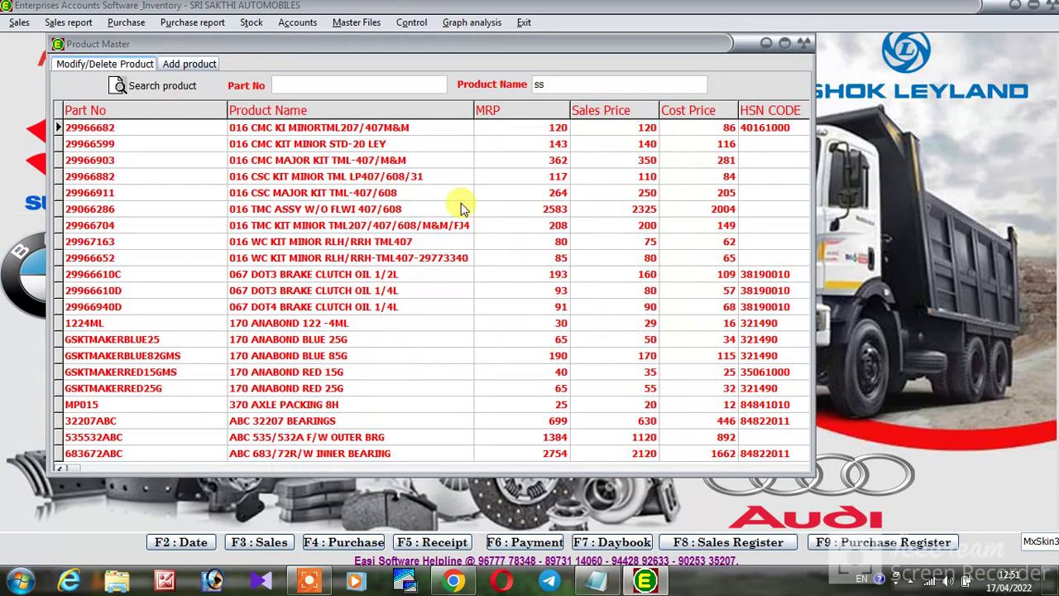
Start a new product with part number 102030, name 'LED LAMP 12 W', manufacturer SHAILESHCO INDUSTRIES
left_click(199, 66)
type("102030")
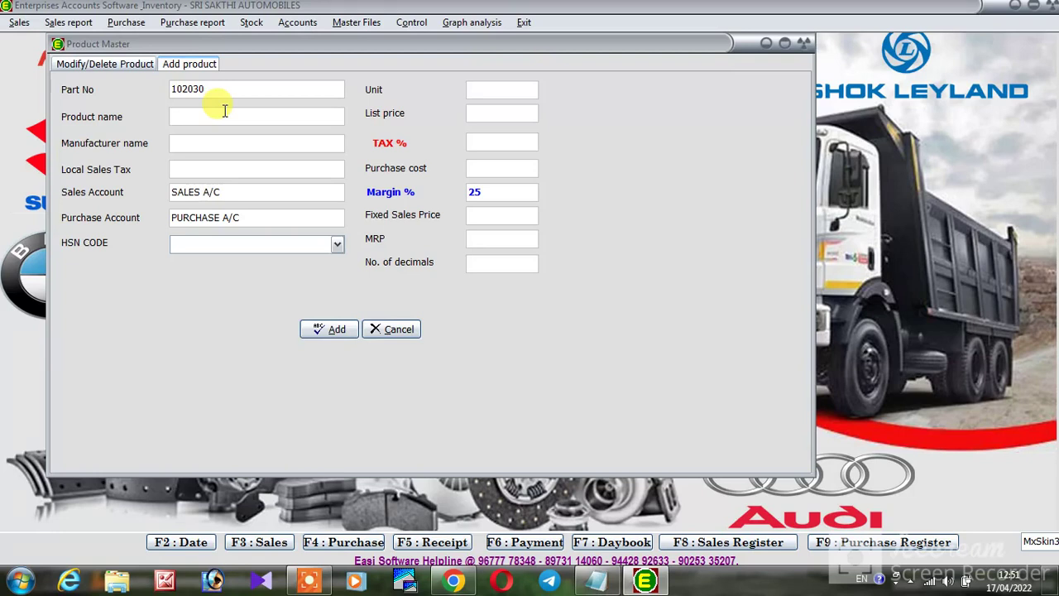
type("LED")
type(" LAMP")
type(" 12 W")
type("S")
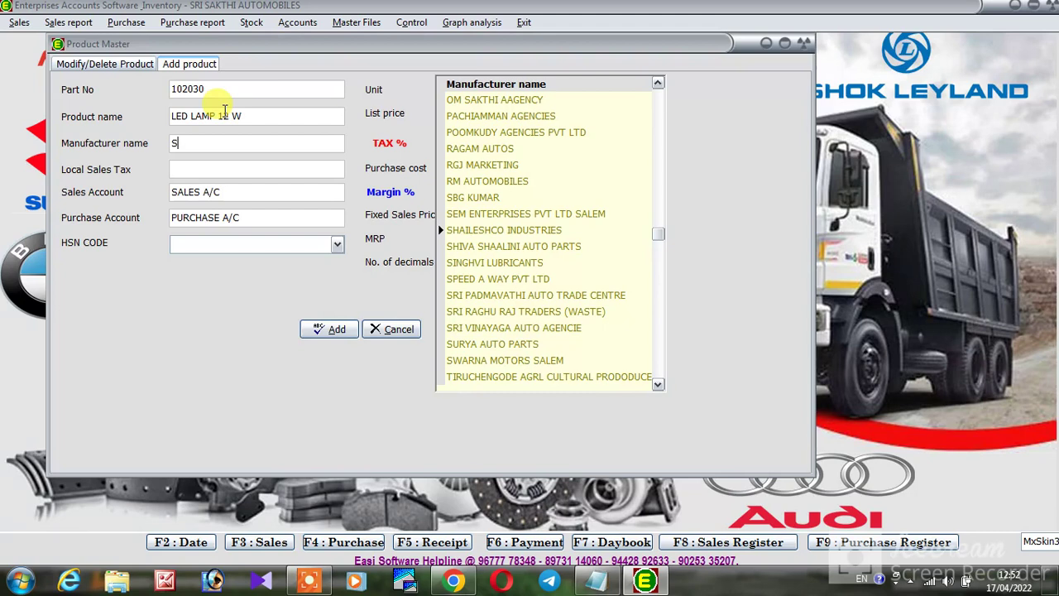
key("Return")
Set tax to GST 18 %, sales account SALES A/C and purchase account PURCHASE A/C
type("sa")
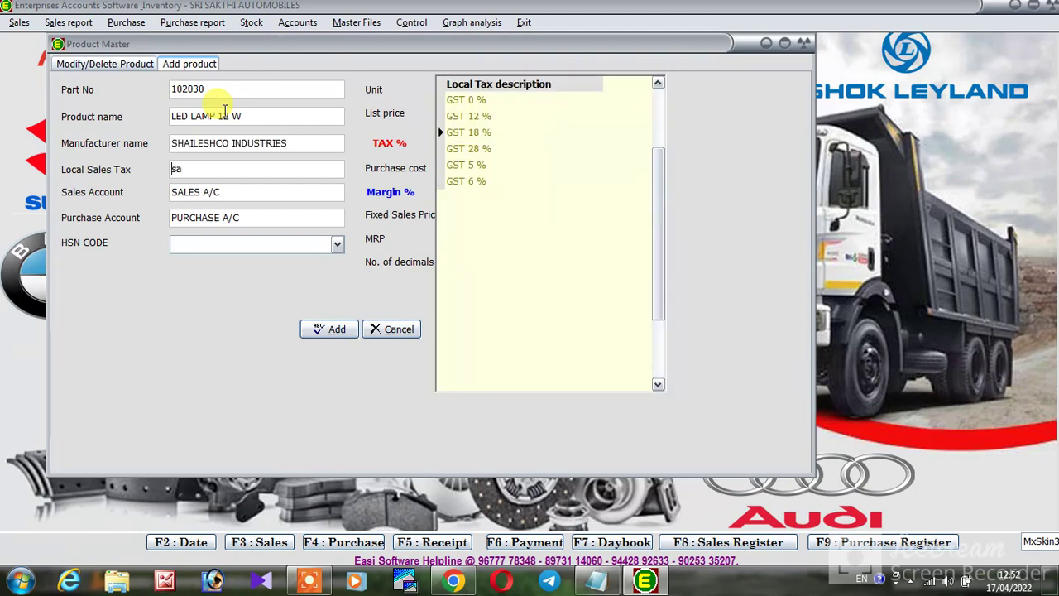
key("Return")
type("sa")
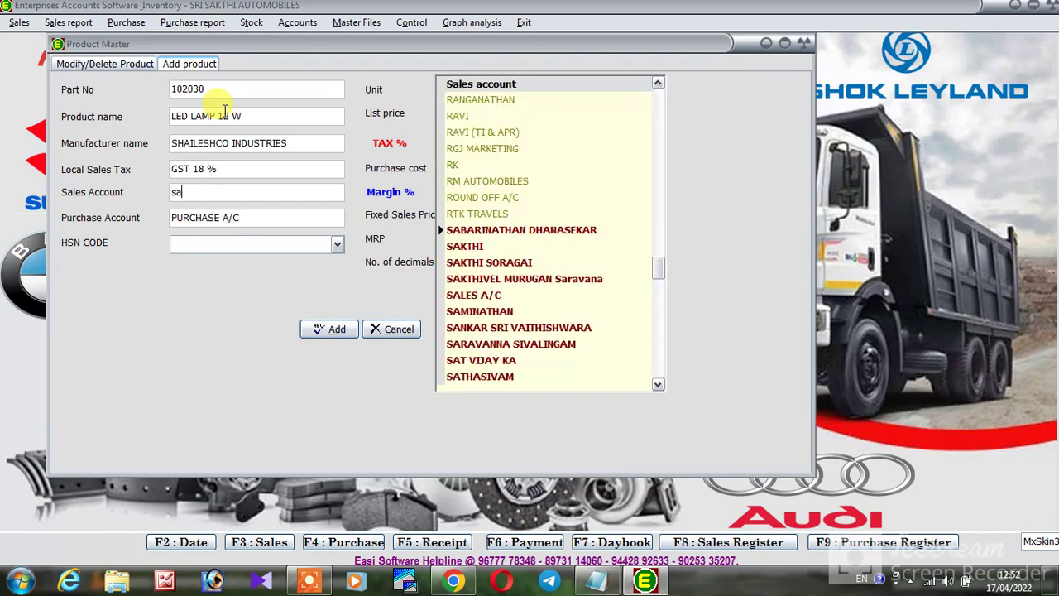
type("le")
key("Return")
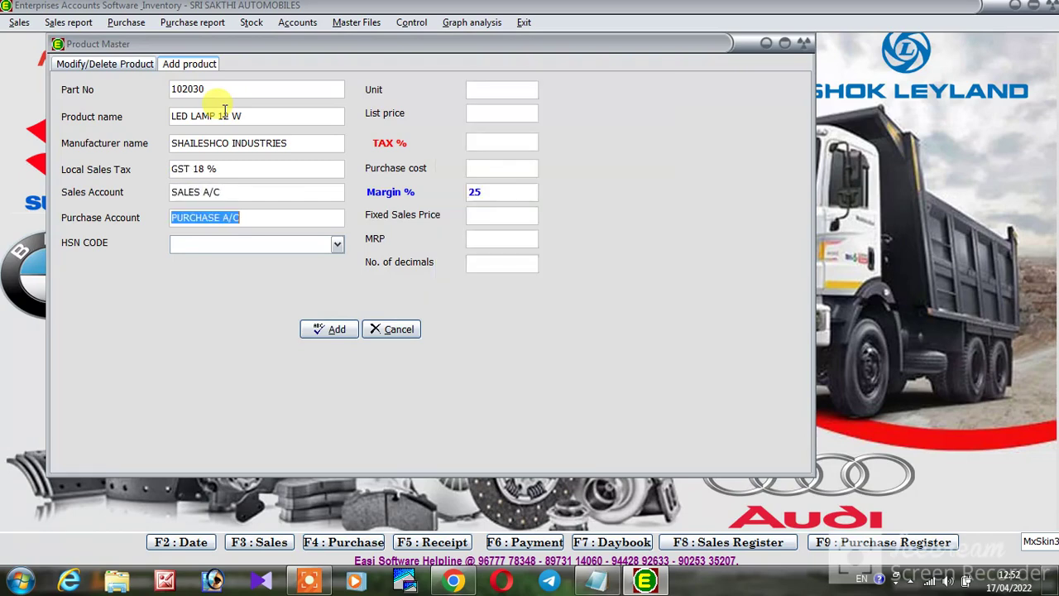
type("pur")
key("Return")
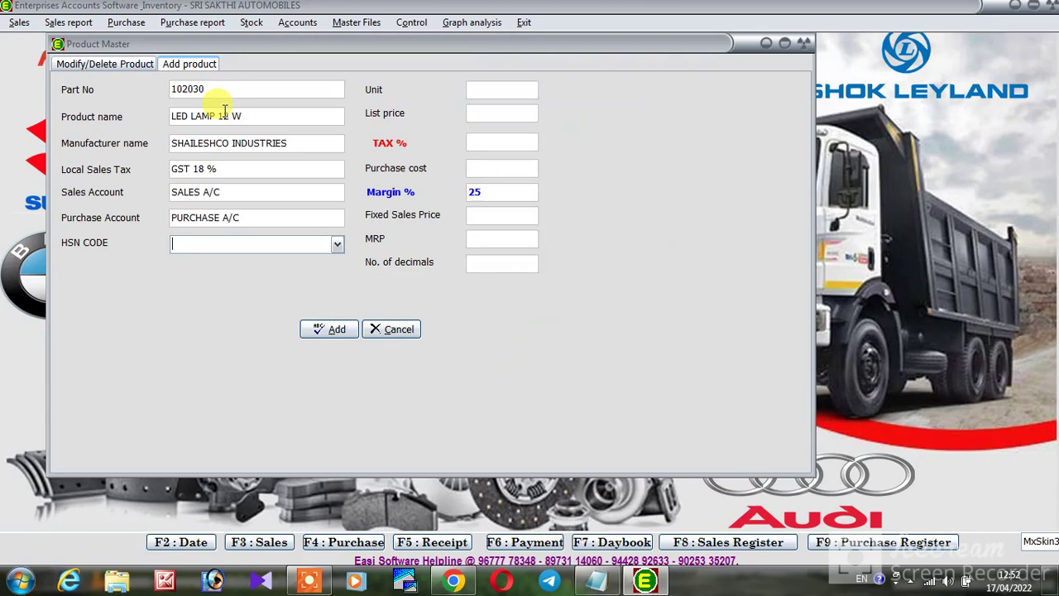
left_click(337, 243)
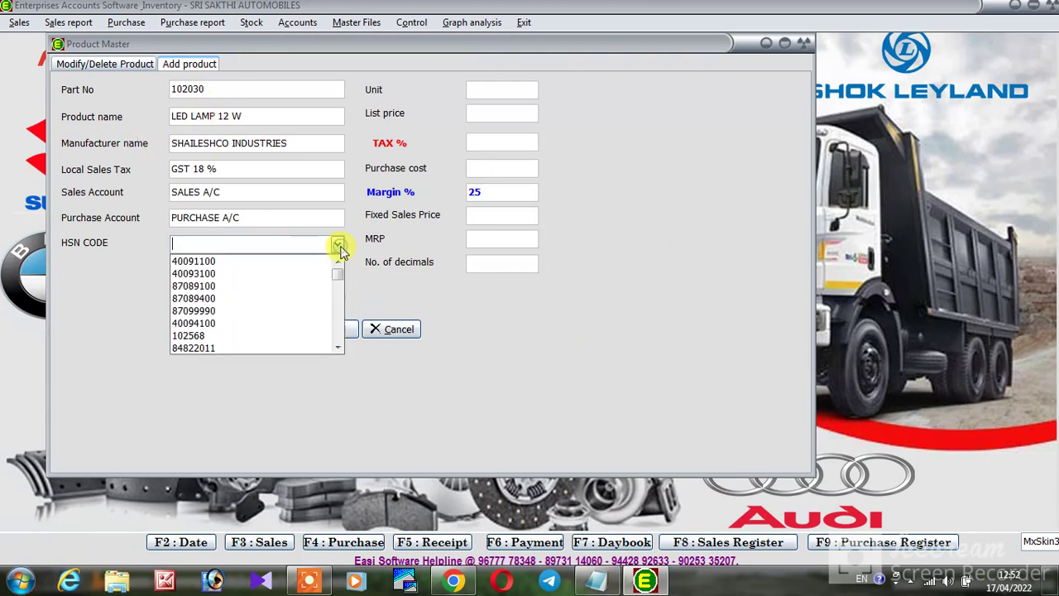
Pick HSN code 102568, set unit to NOS, and enter list price 100 with 18 % tax
left_click(209, 336)
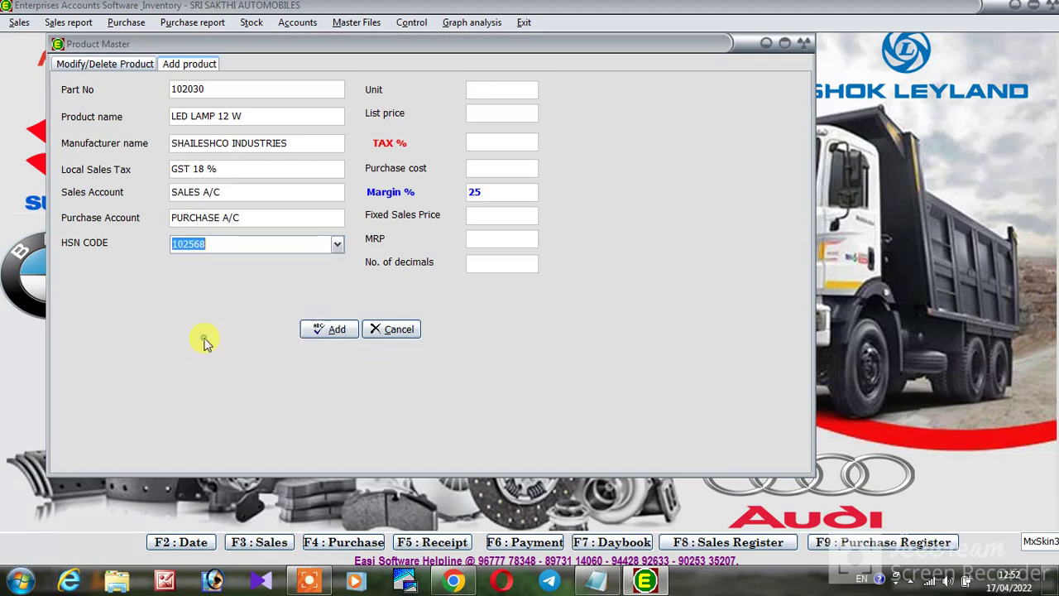
left_click(499, 95)
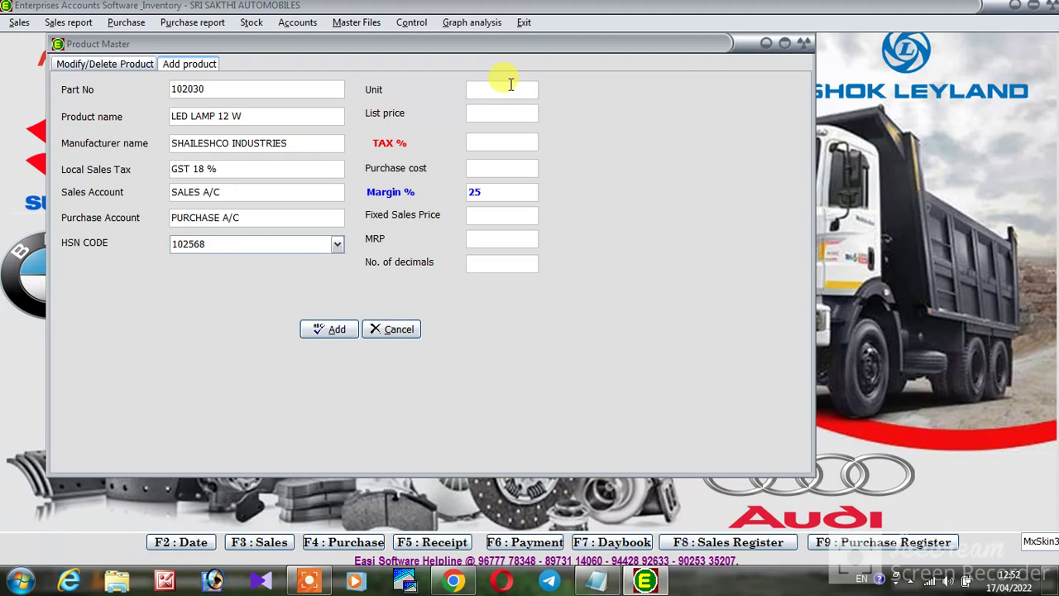
type("nos")
key("BackSpace")
key("BackSpace")
key("BackSpace")
type("LTR")
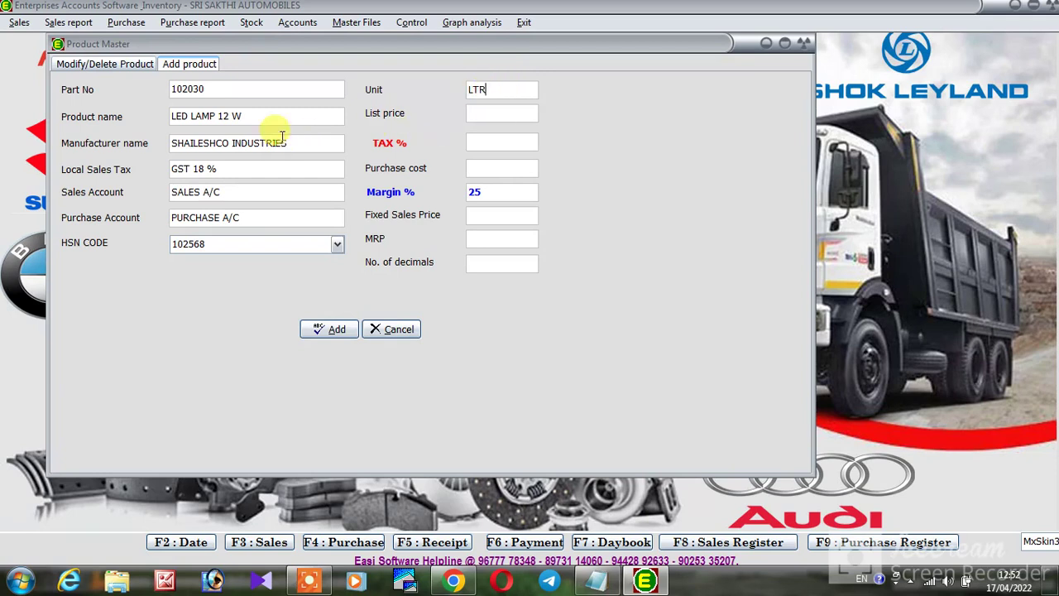
left_click(249, 116)
left_click(493, 89)
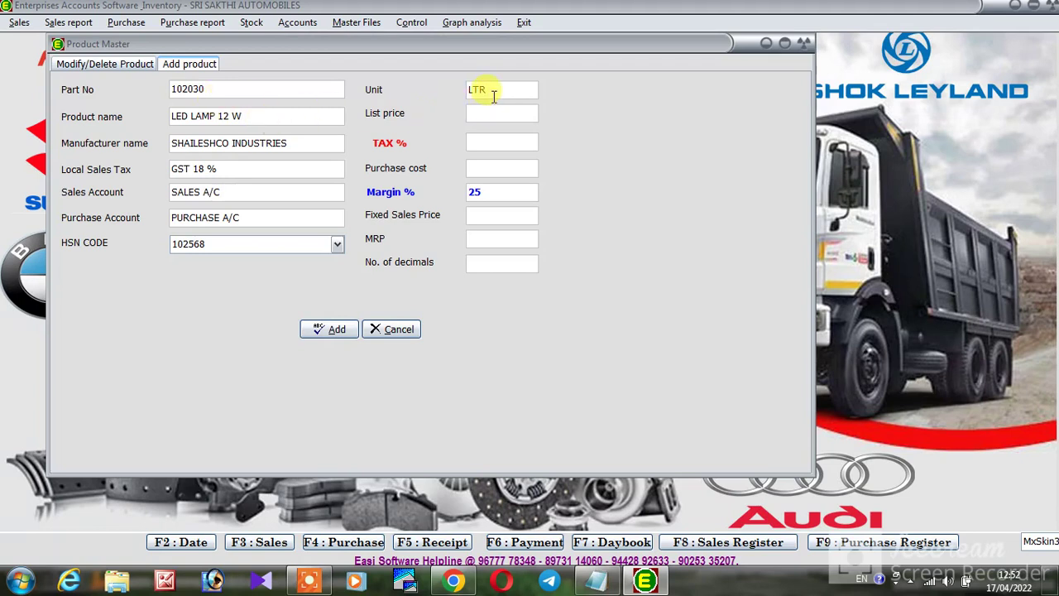
left_click_drag(494, 96, 426, 101)
type("NOS")
key("Return")
type("100")
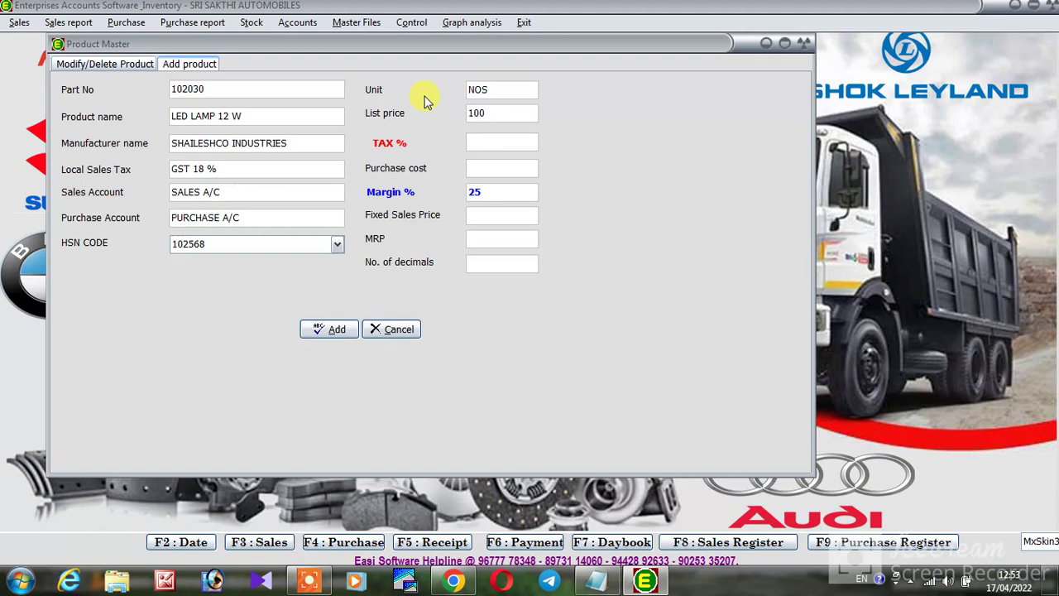
type("18")
Accept purchase cost 118.00 and enter a fixed sales price of 150
key("Return")
key("Return")
type("20")
key("Return")
type("150")
key("Return")
double_click(489, 192)
Enter MRP 200 and add the product, acknowledging the completion message
left_click(497, 242)
type("200")
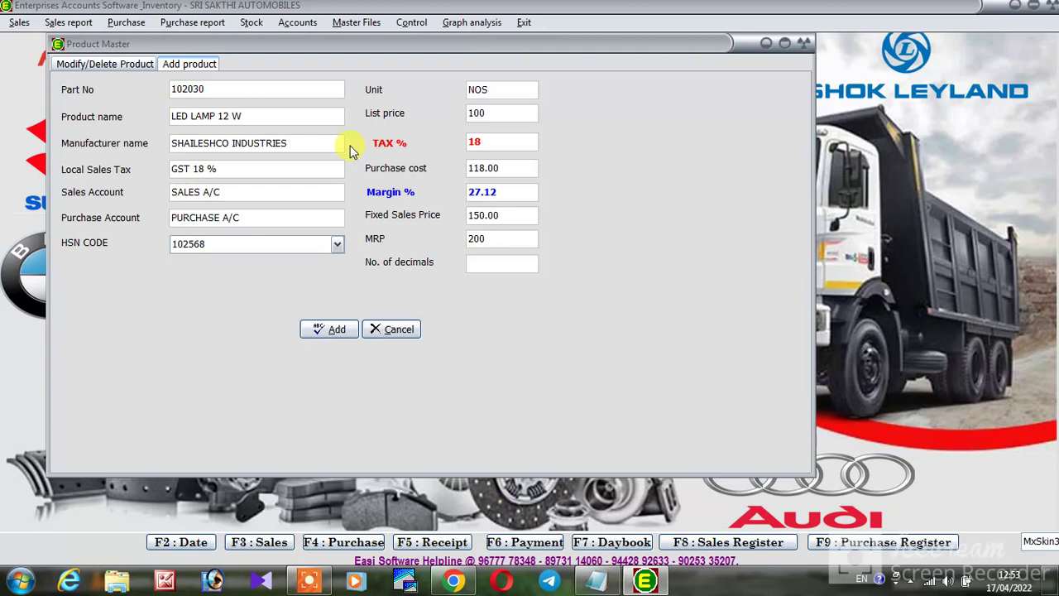
left_click(335, 331)
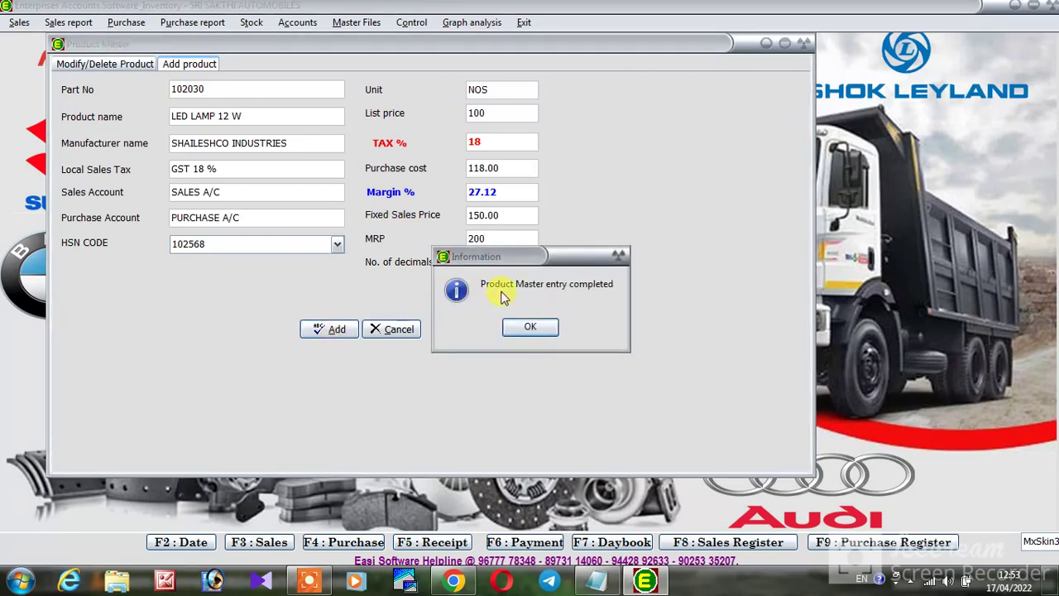
left_click(531, 327)
Search the product list for 'LED' and select the 102030 LED LAMP 12 W row
left_click(137, 66)
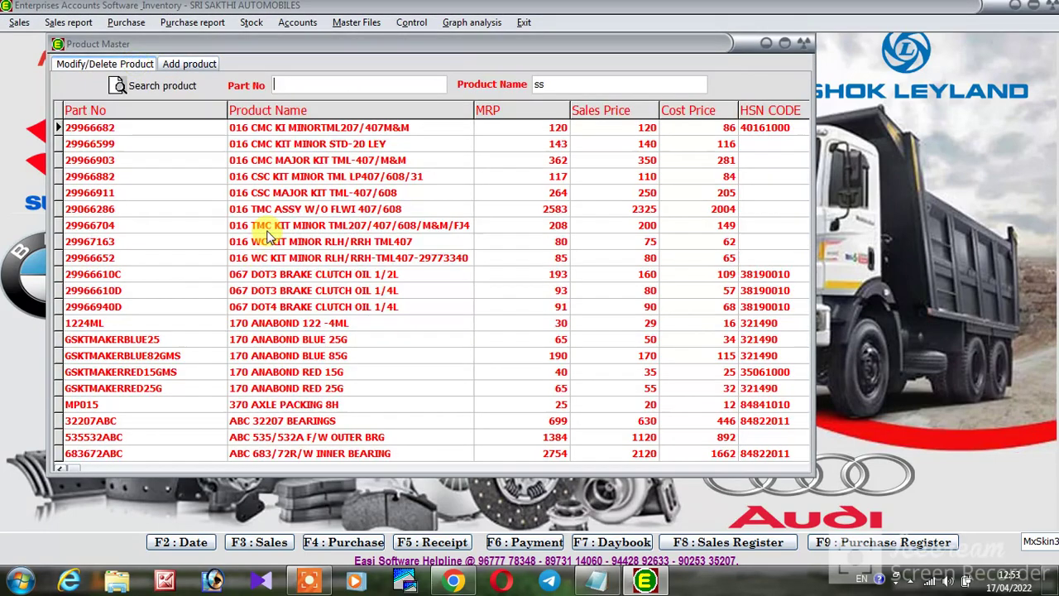
left_click(566, 86)
key("BackSpace")
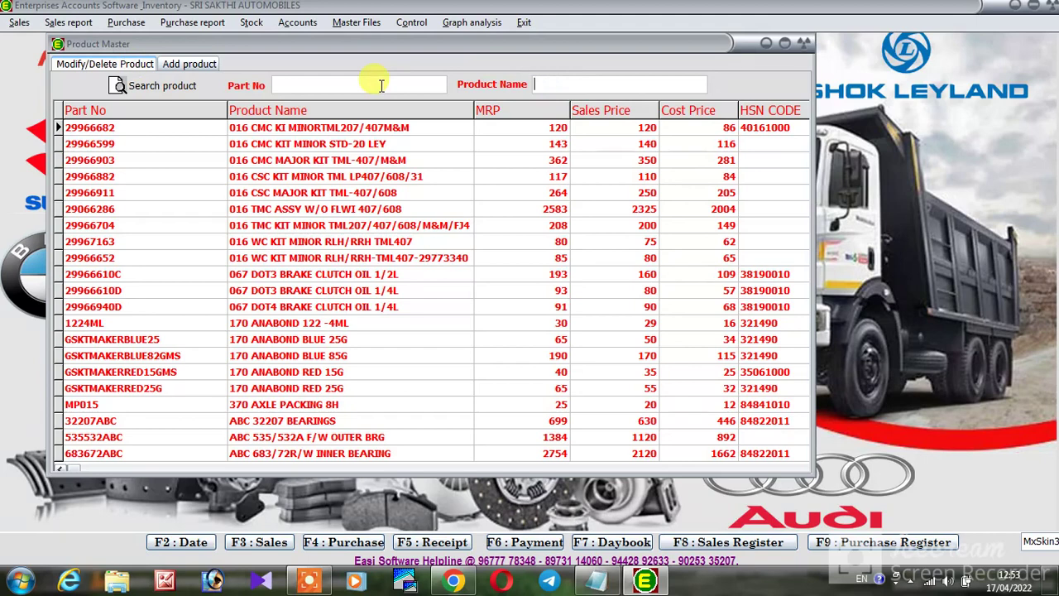
type("LED")
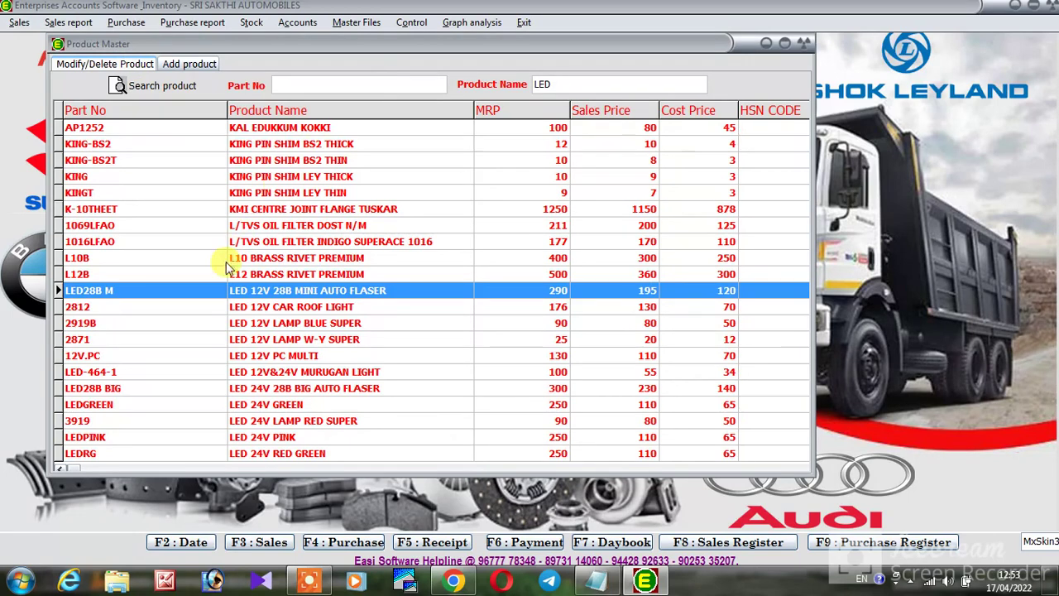
left_click(302, 358)
key("Down")
key("Down")
key("Down")
key("Down")
key("Down")
key("Down")
key("Down")
key("Down")
key("Down")
key("Down")
key("Down")
key("Down")
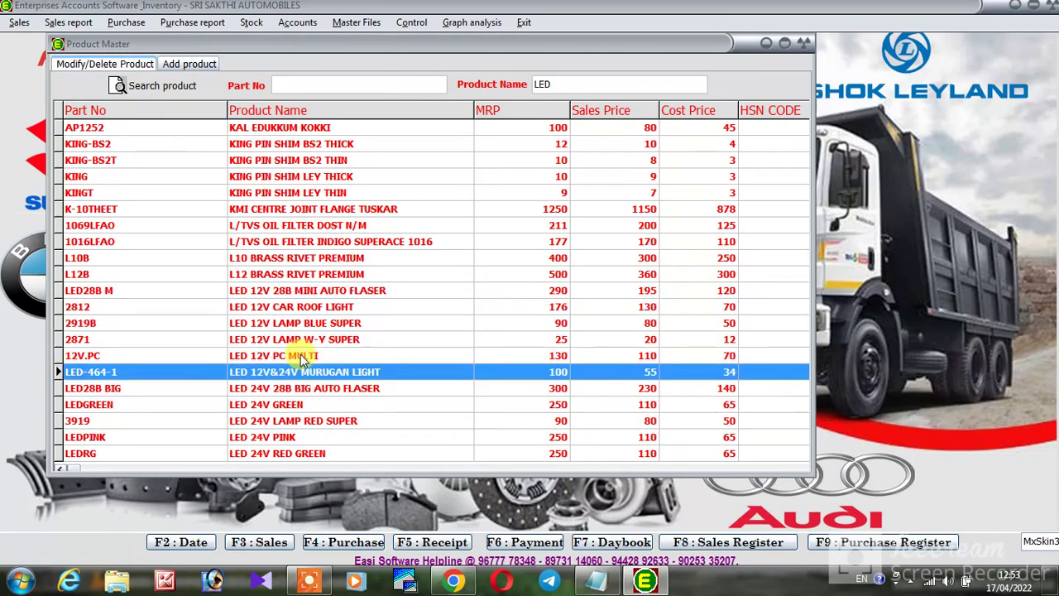
key("Up")
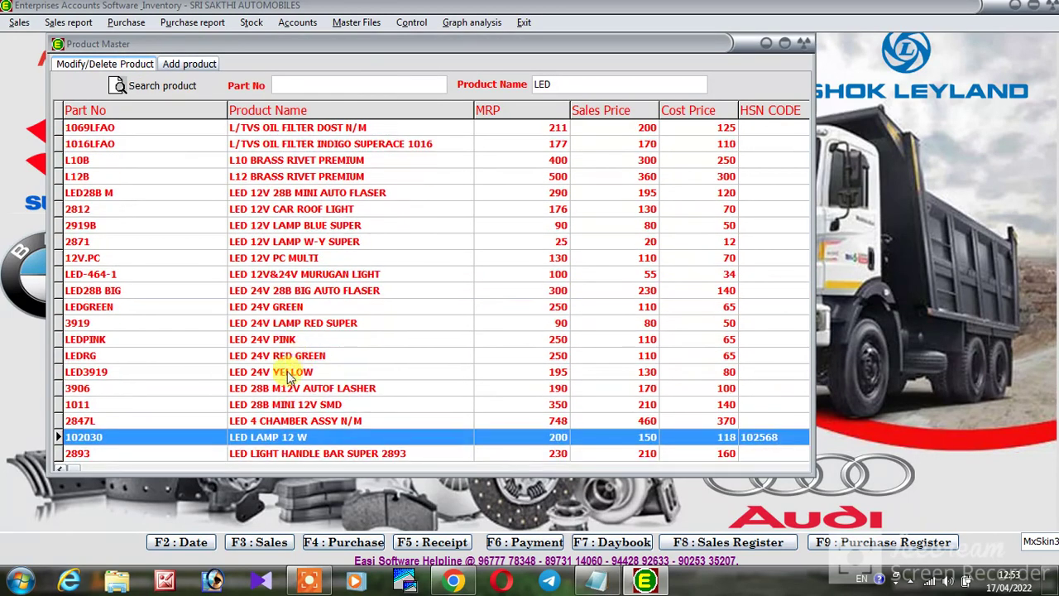
Modify LED LAMP 12 W, save it unchanged, and dismiss the confirmation
right_click(272, 443)
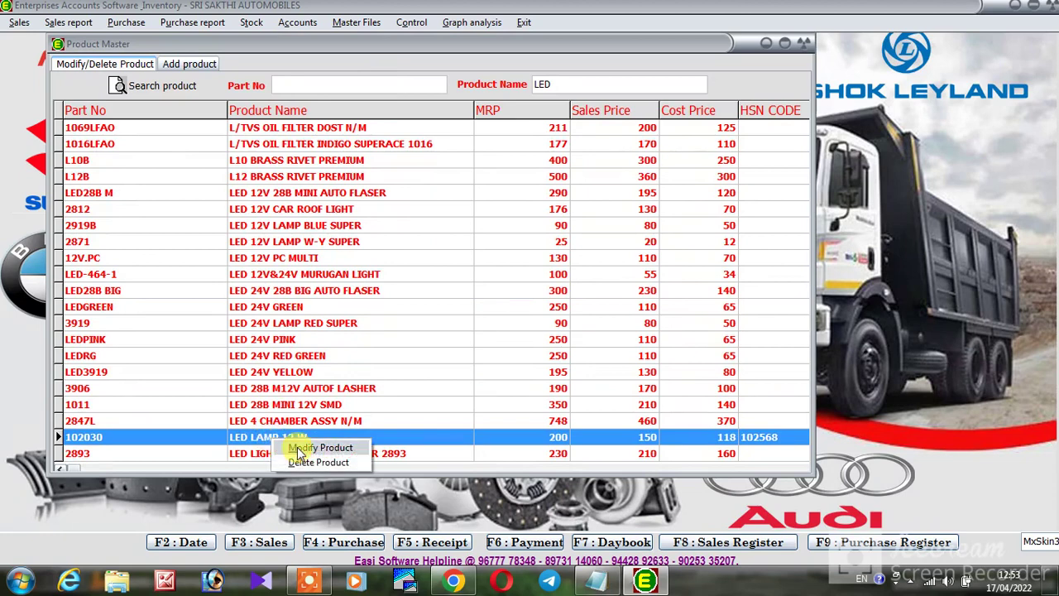
left_click(302, 447)
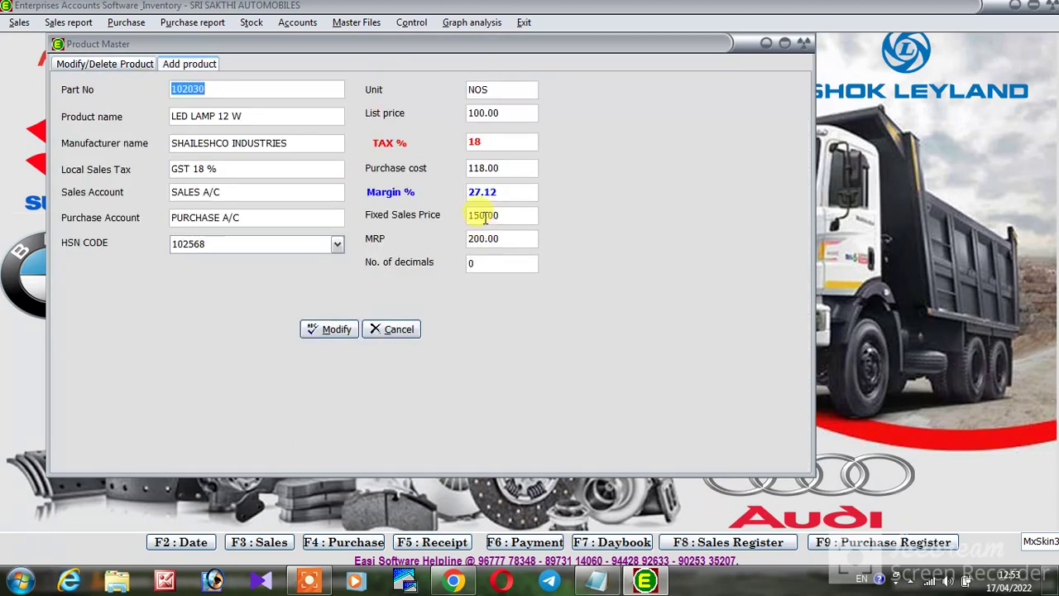
left_click(346, 329)
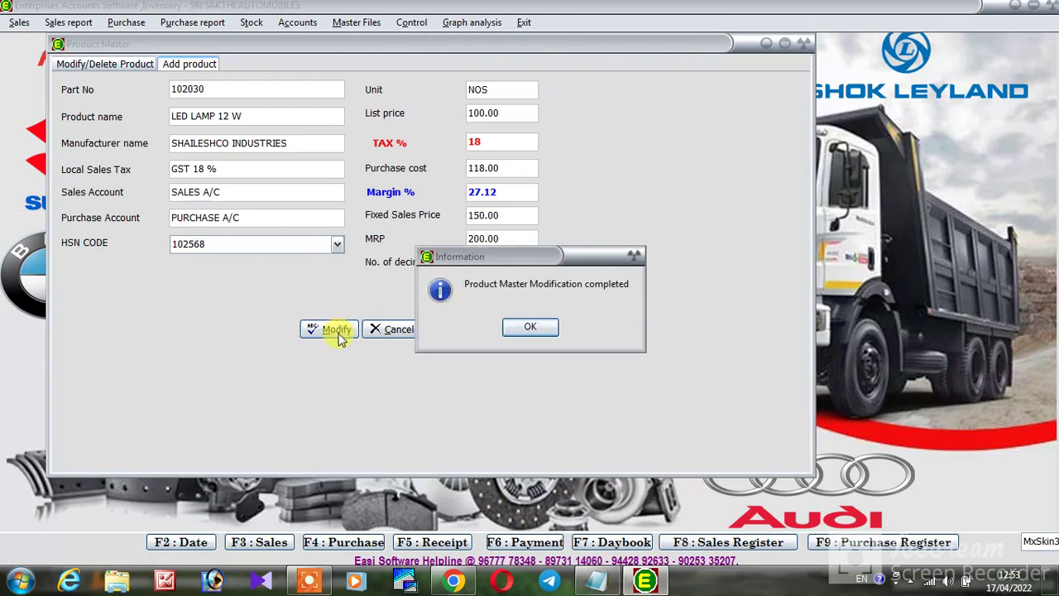
left_click(546, 331)
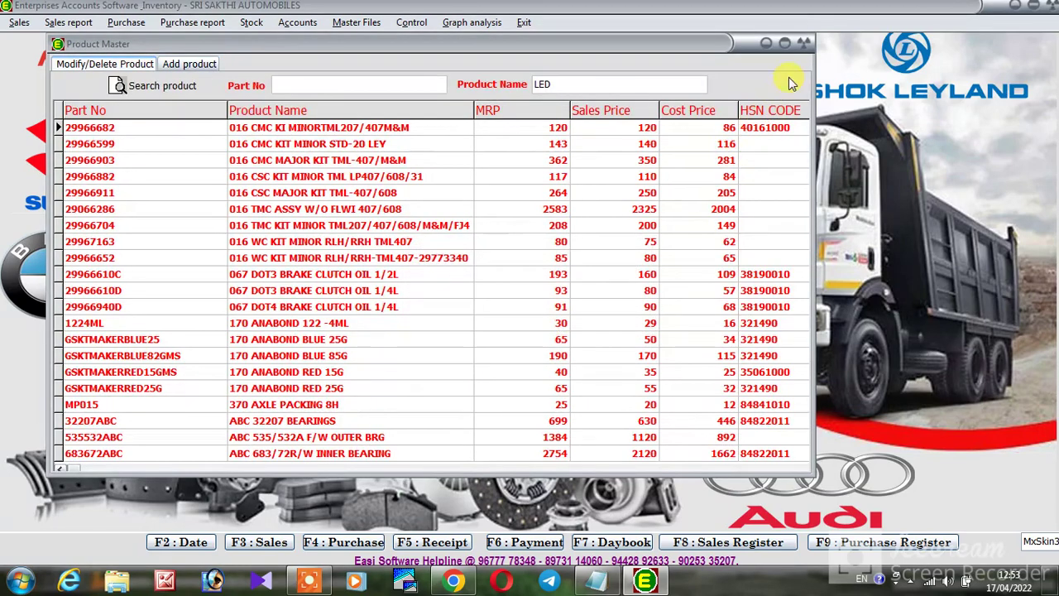
Close the Product Master and reopen it via Master Files > Product setup [Step-3]
left_click(806, 43)
left_click(358, 22)
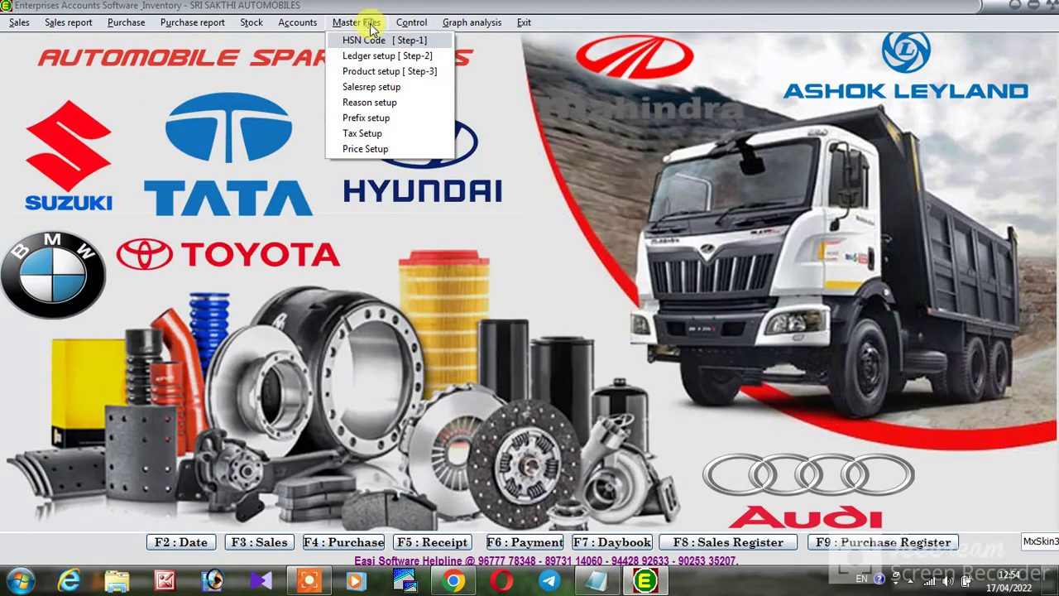
left_click(372, 73)
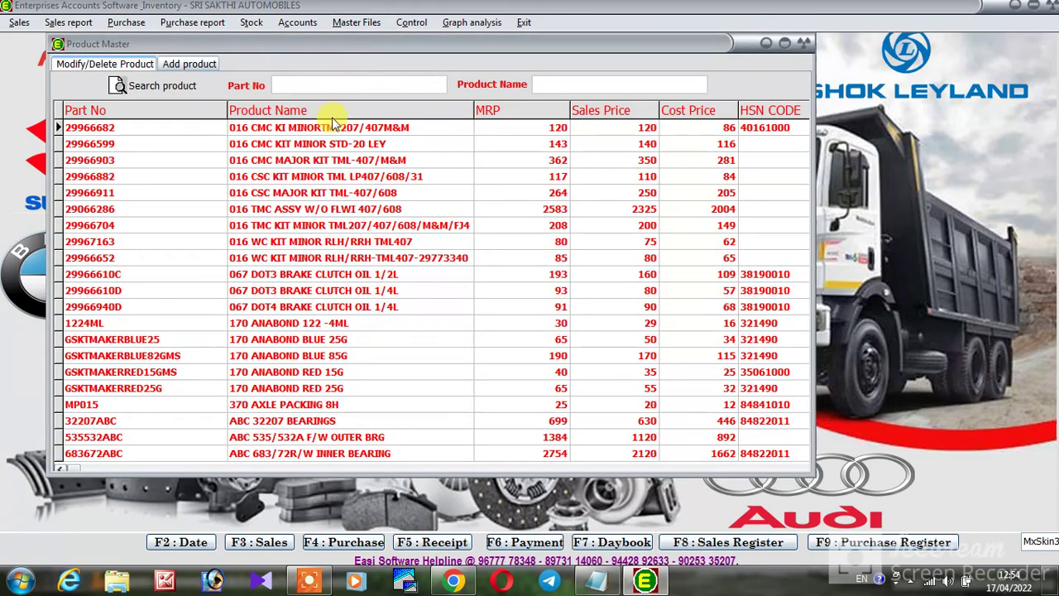